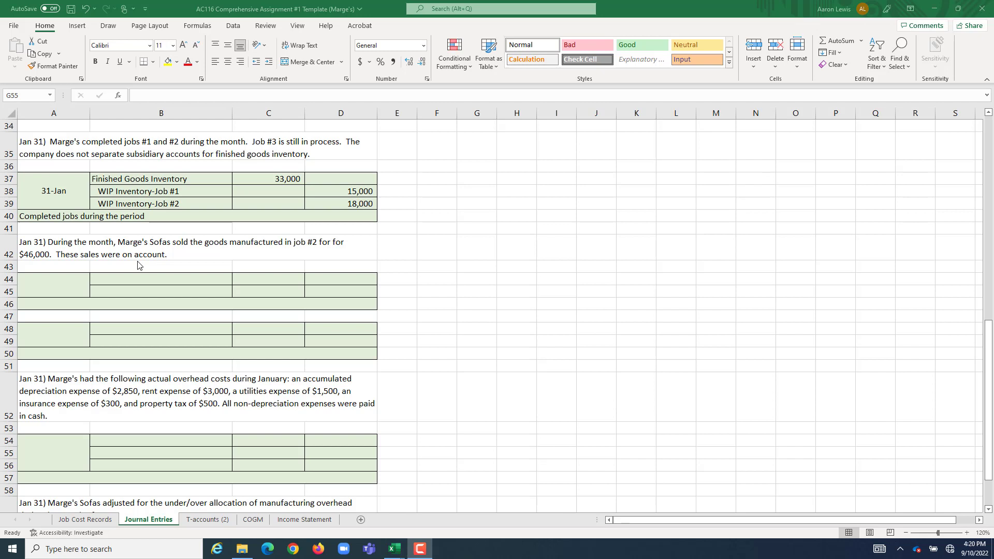
Step: Enter the sale entry's first line: date 31-Jan, Accounts Receivable, 46,000 debit
left_click(54, 286)
type("1-31")
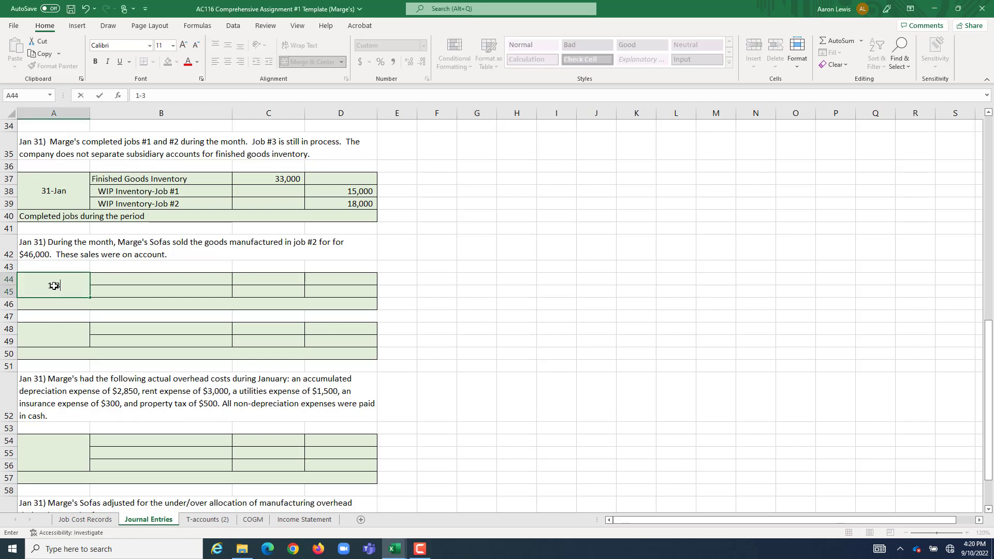
left_click(119, 279)
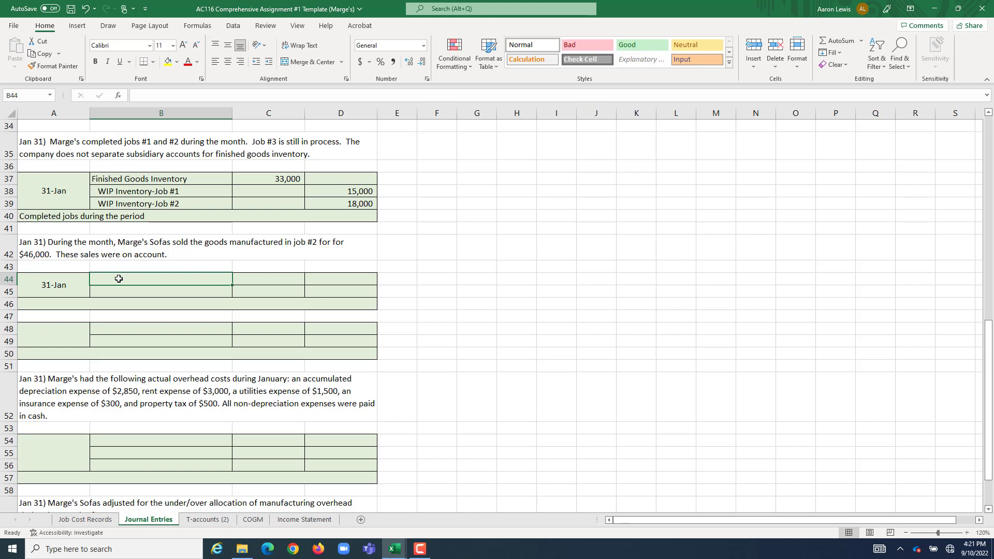
type("Accou")
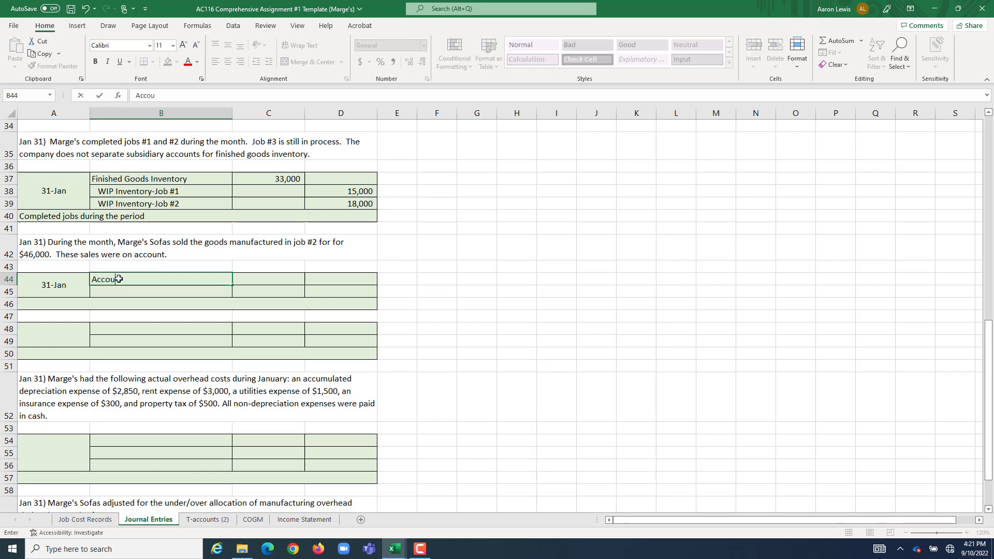
type("nts Receivable")
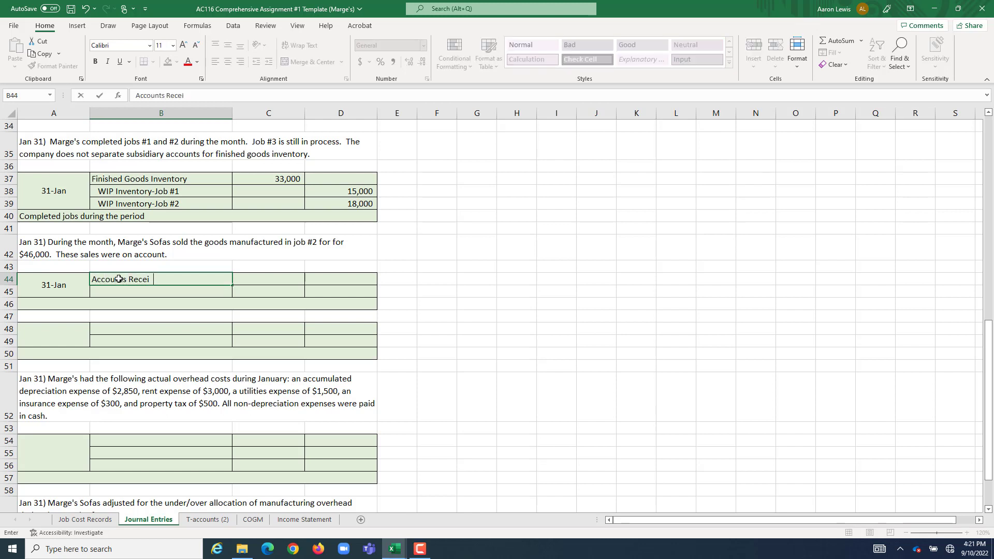
left_click(256, 278)
type("4")
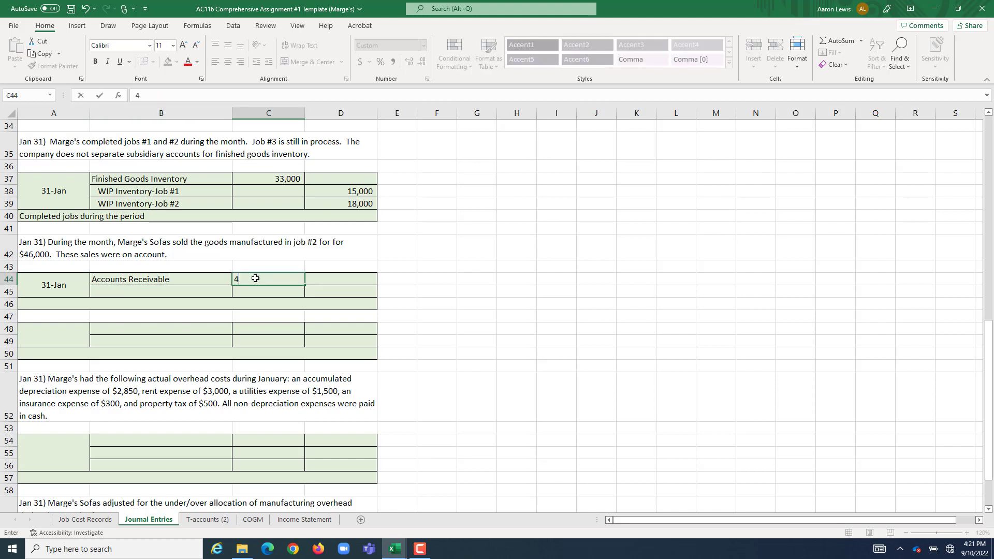
type("6000")
left_click(501, 365)
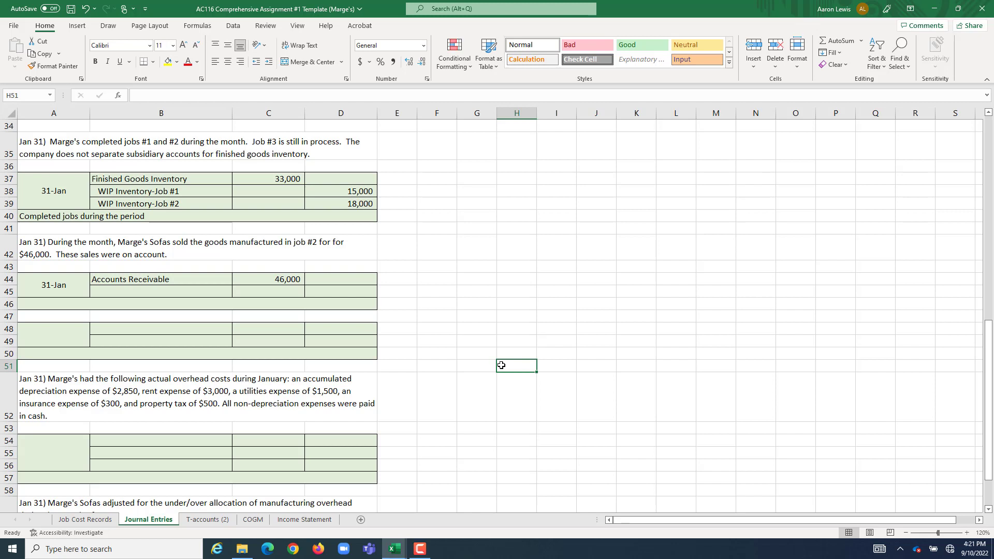
Step: Credit Sales Revenue with =C44 (46,000) and add the note 'Sold completed jobs'
double_click(194, 292)
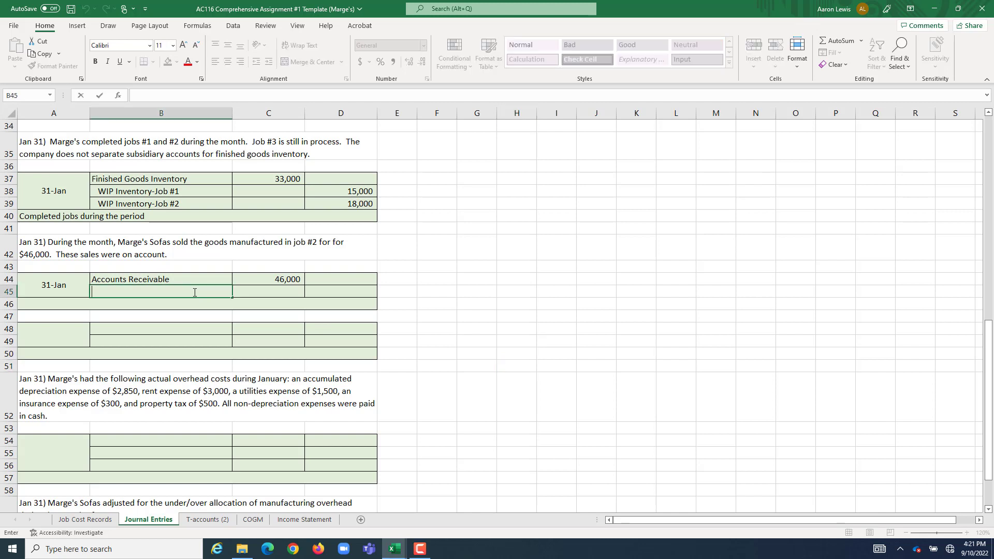
type("Sales Revenue")
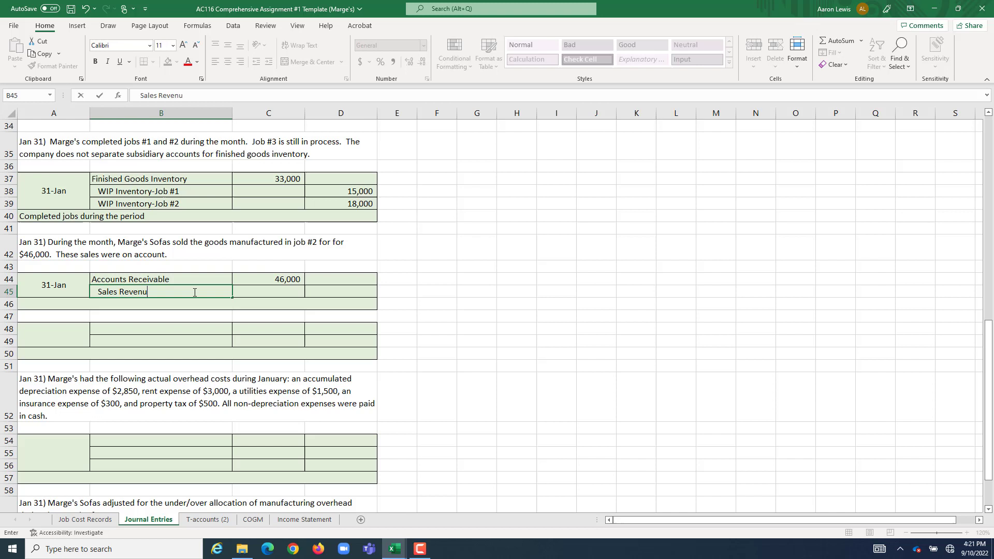
left_click(333, 292)
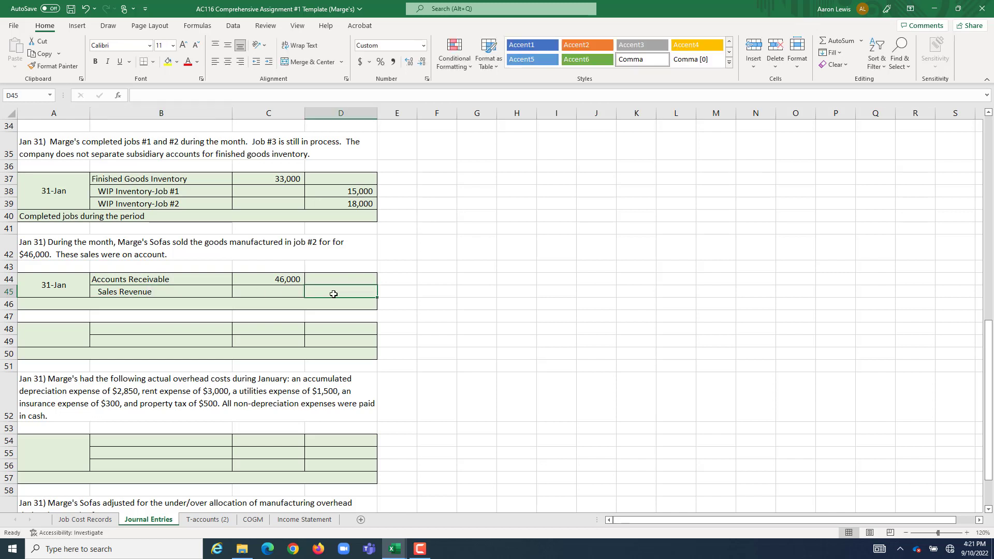
type("=")
left_click(293, 278)
key("Return")
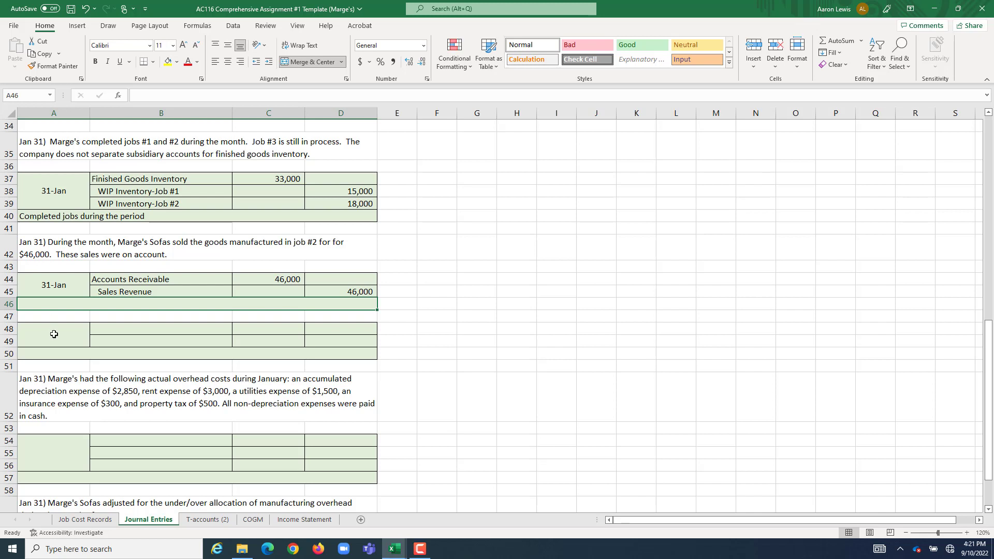
double_click(44, 304)
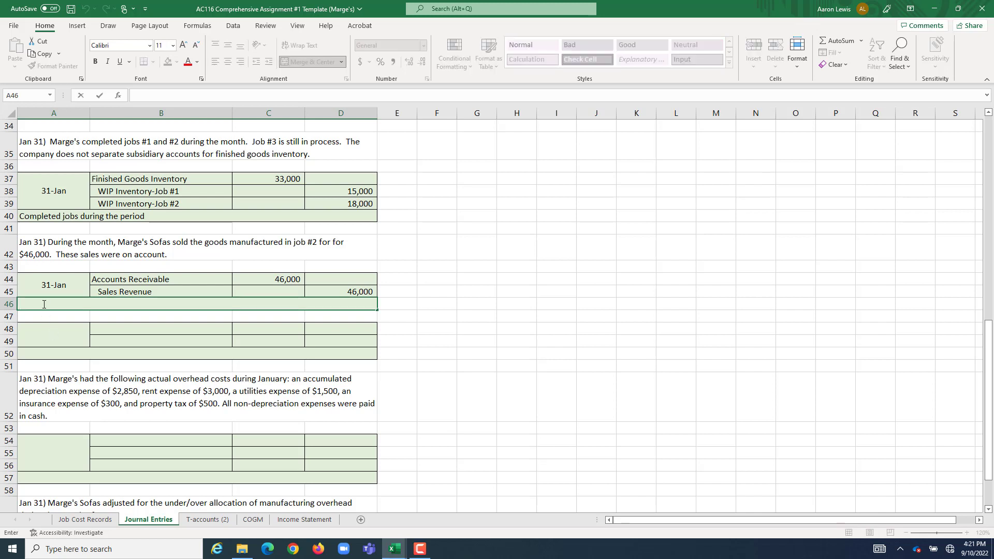
type("Sold ")
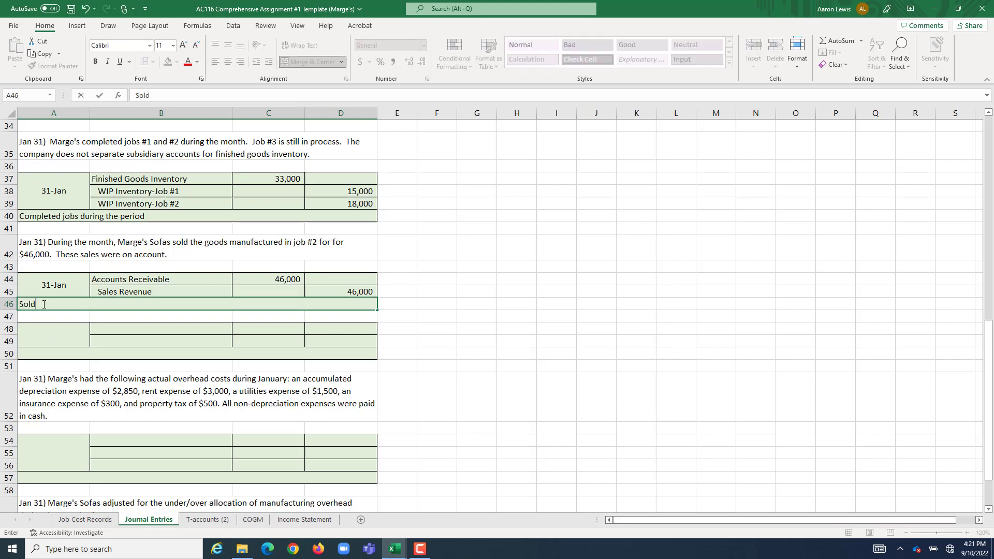
type("completed jobs")
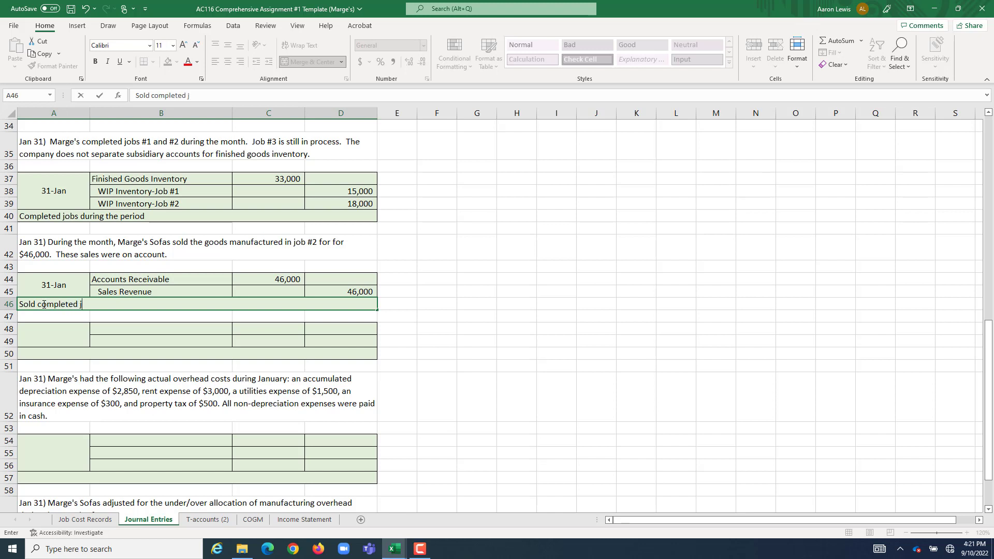
Step: Date a new entry 31-Jan and enter Cost of Goods Sold as its debit account
left_click(65, 334)
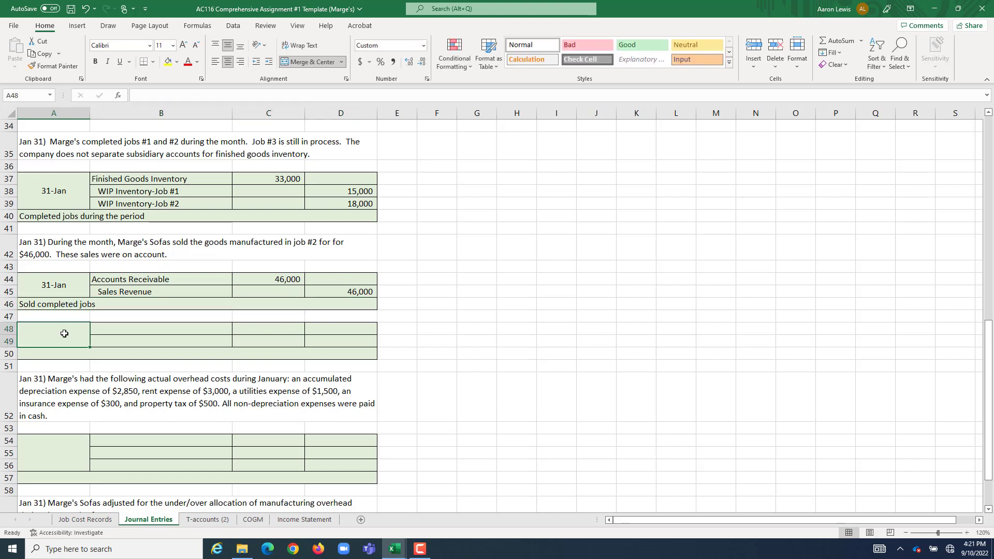
type("1-31")
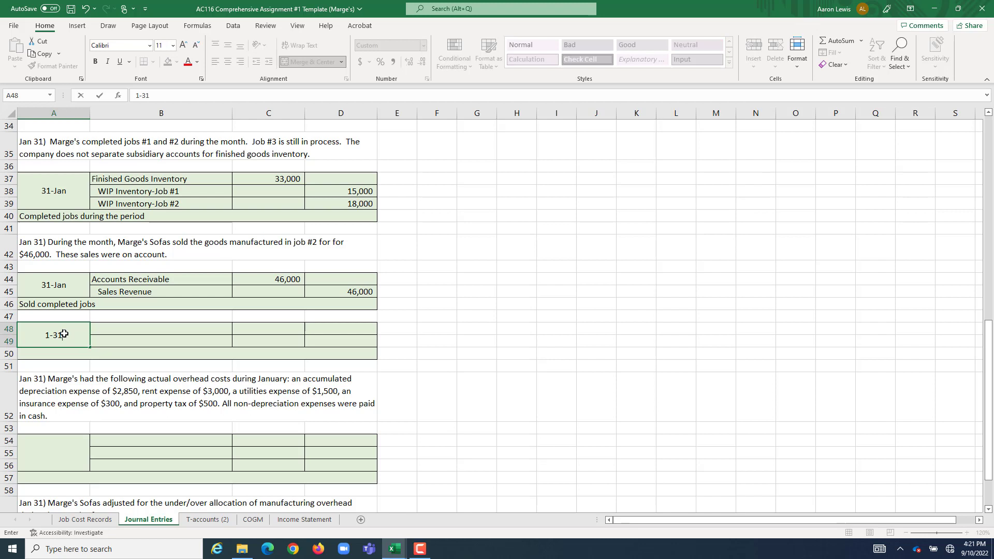
left_click(115, 326)
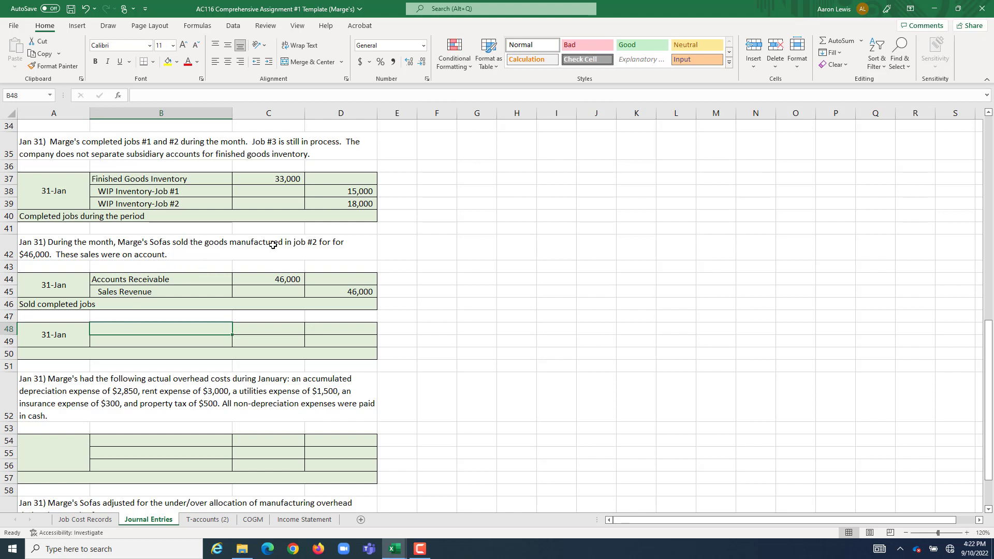
double_click(135, 327)
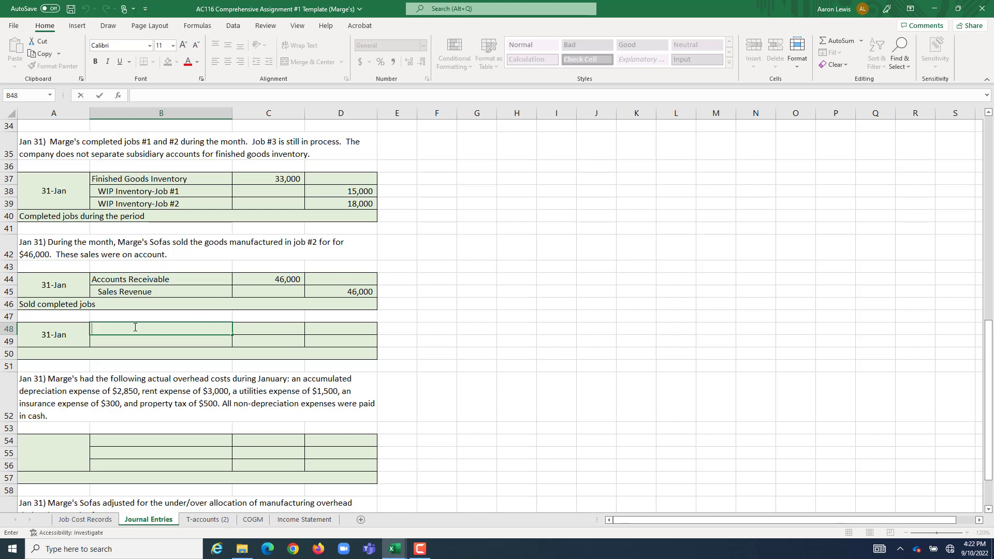
type("Cost of ")
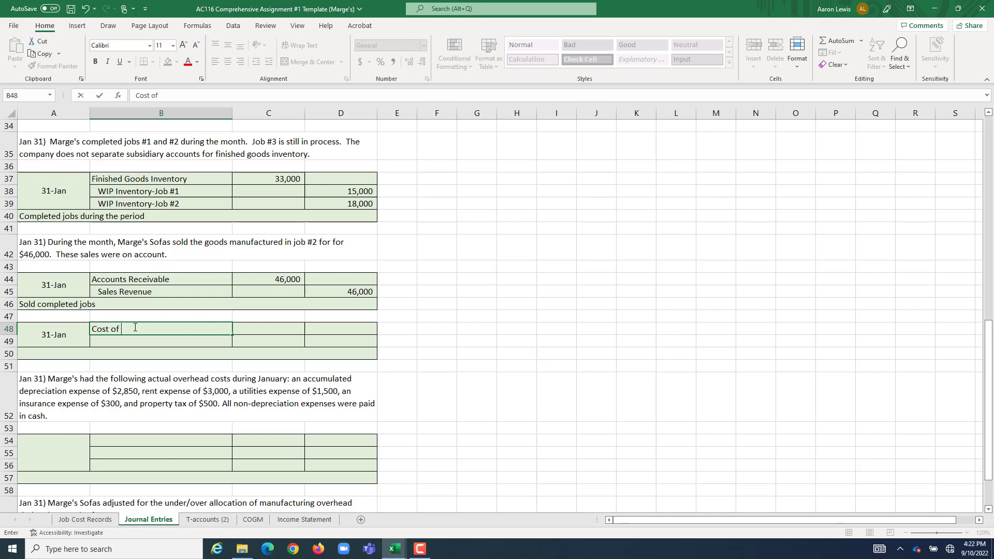
type("Goods Sold")
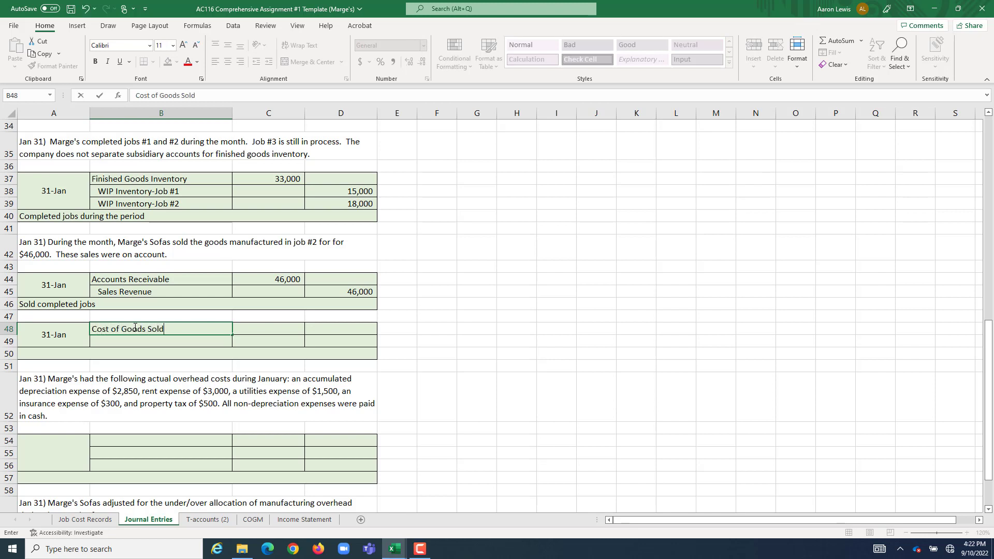
Step: Add Finished Goods Inventory as the credit line and check job #2's 18,000 cost in Job Cost Records
double_click(198, 342)
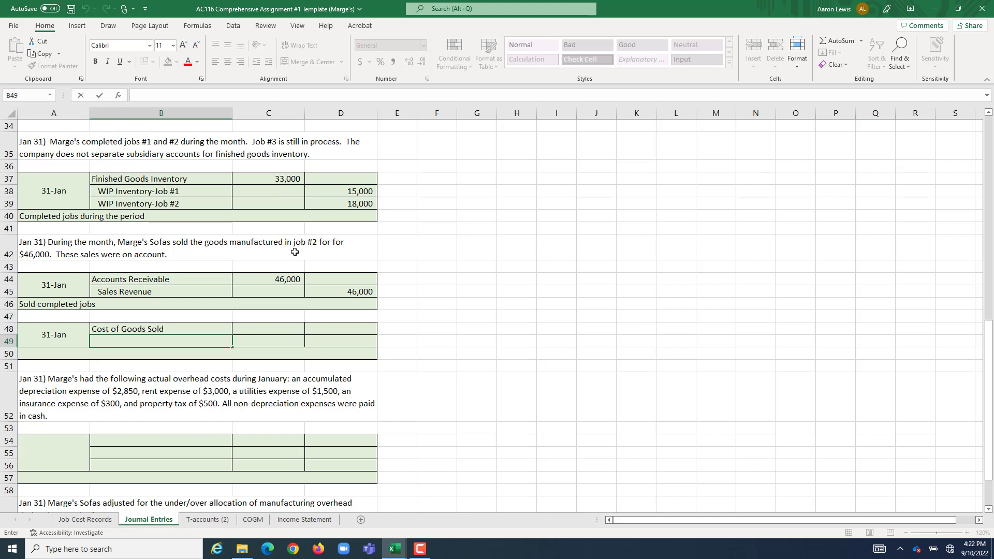
type("Finished Goods Inven")
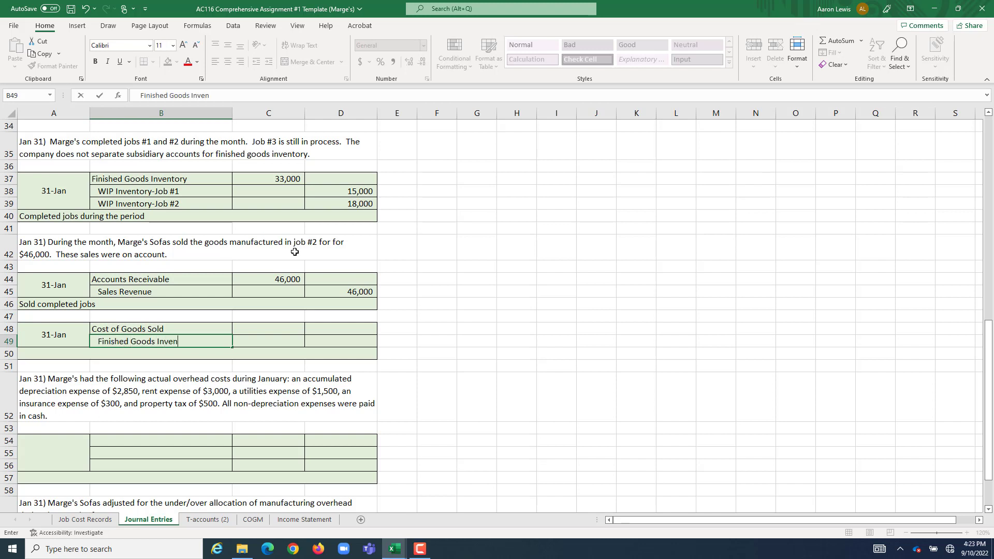
type("tory")
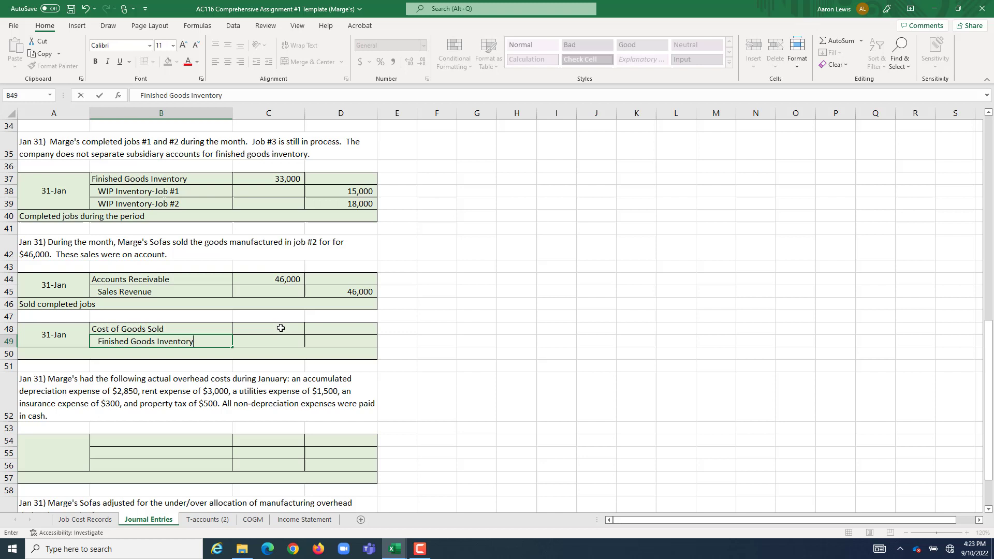
left_click(280, 328)
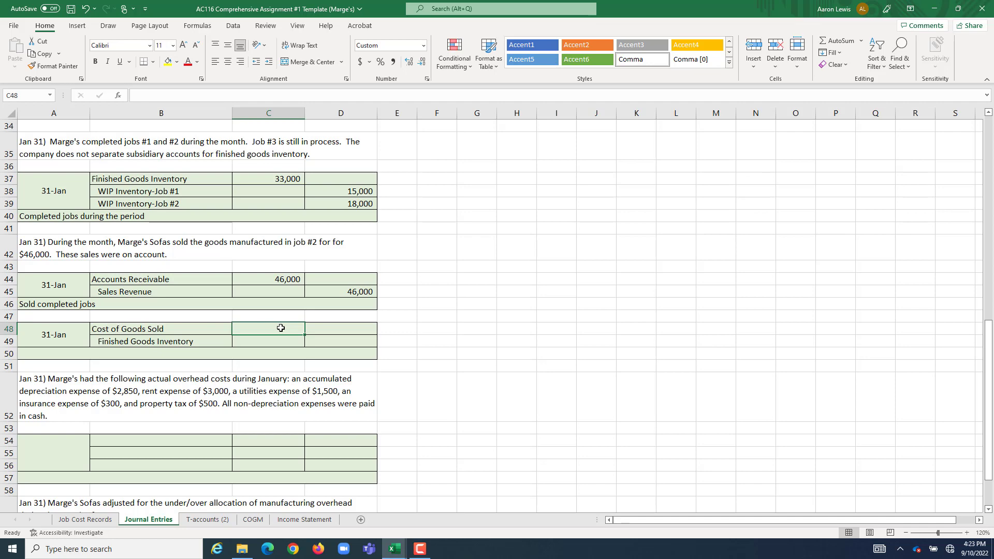
left_click(81, 524)
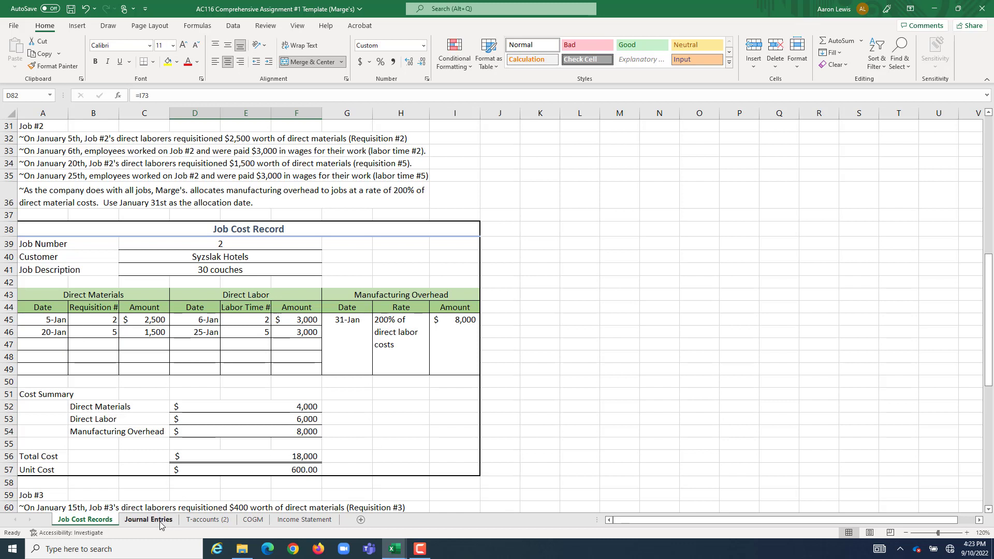
left_click(284, 456)
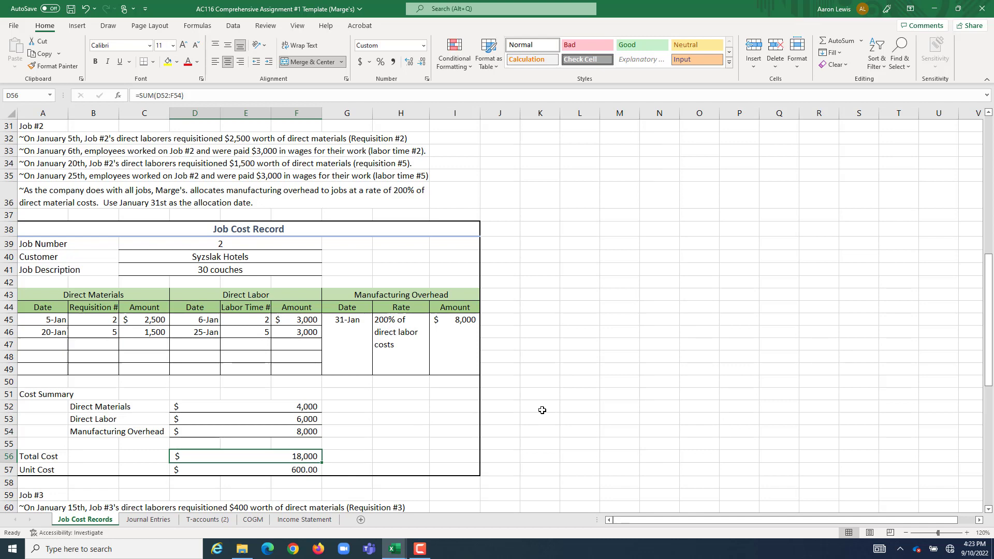
Step: Debit Cost of Goods Sold 18,000, credit Finished Goods Inventory =C48, and note 'Recorded COGS on sale'
left_click(149, 519)
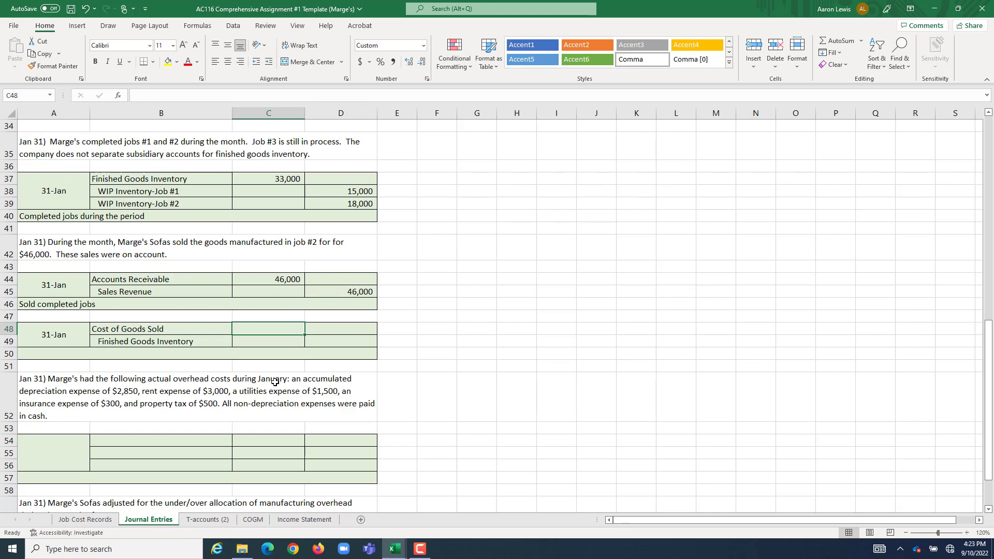
type("18,0")
type("000")
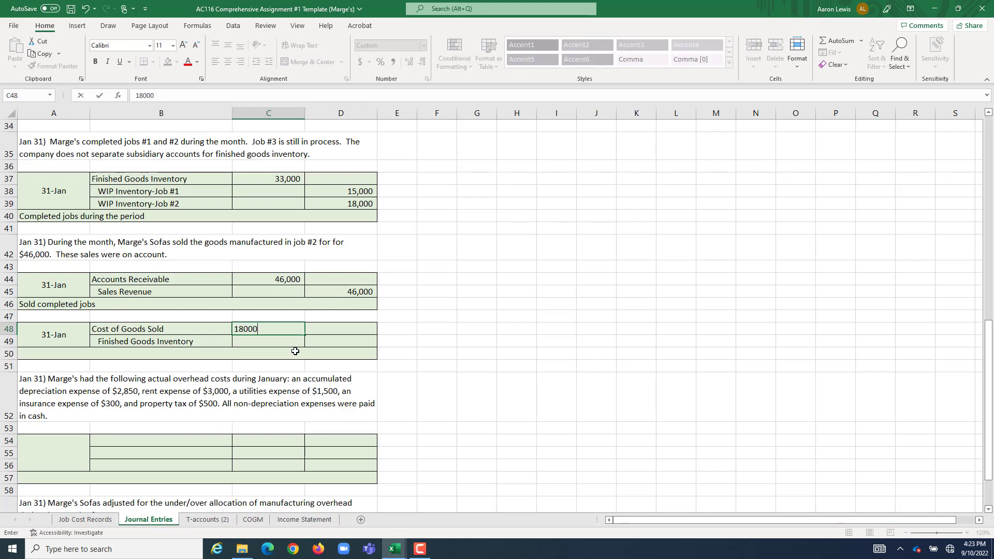
left_click(325, 343)
type("=")
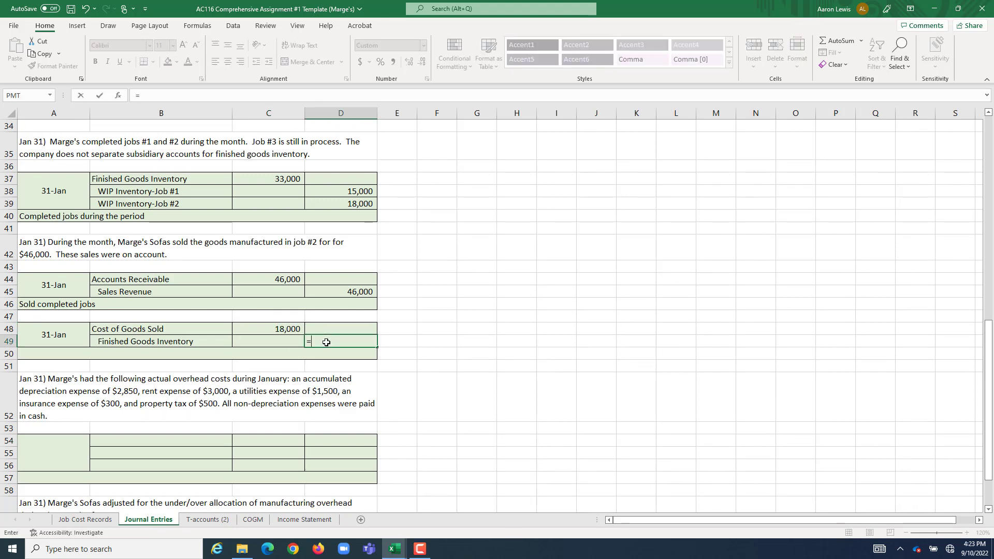
left_click(294, 329)
key("Return")
left_click(204, 354)
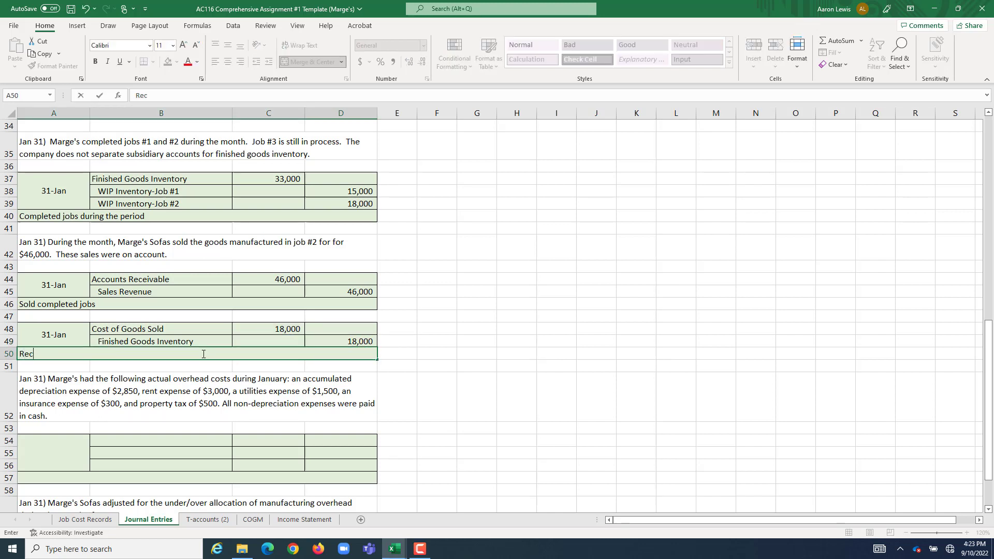
type("orded COGS")
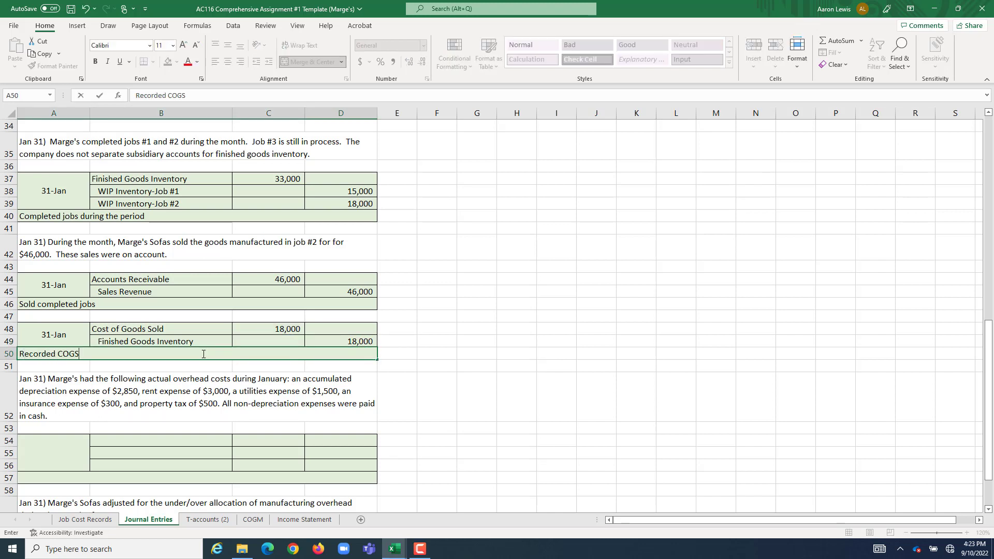
type(" on sale")
Step: Date the overhead entry 31-Jan in A54 and begin its first account name in B54
left_click(61, 456)
type("1-31")
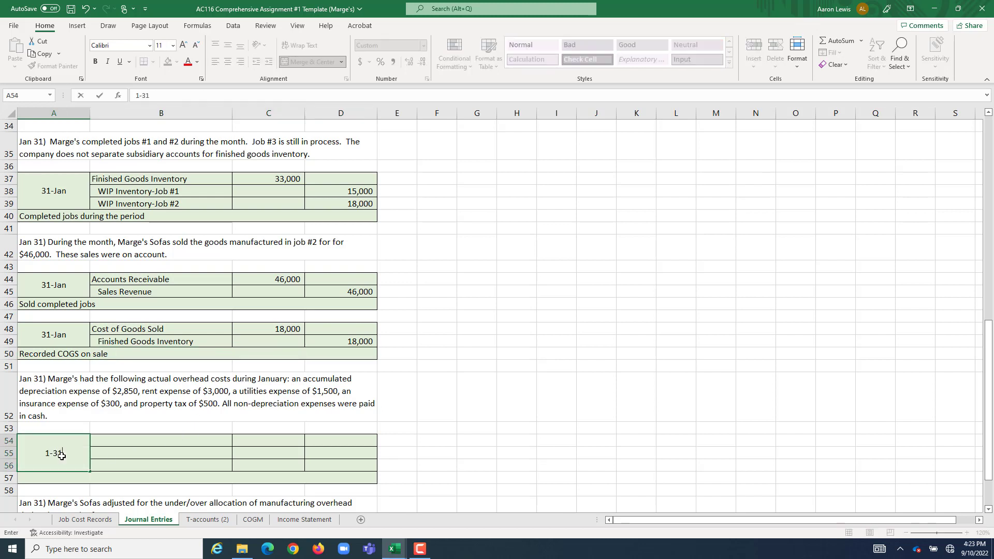
left_click(121, 444)
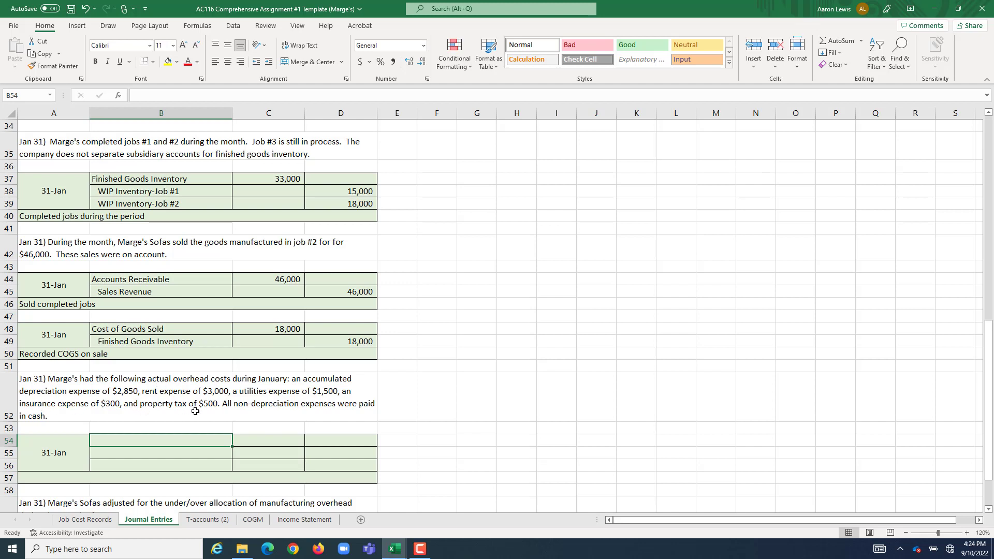
double_click(110, 441)
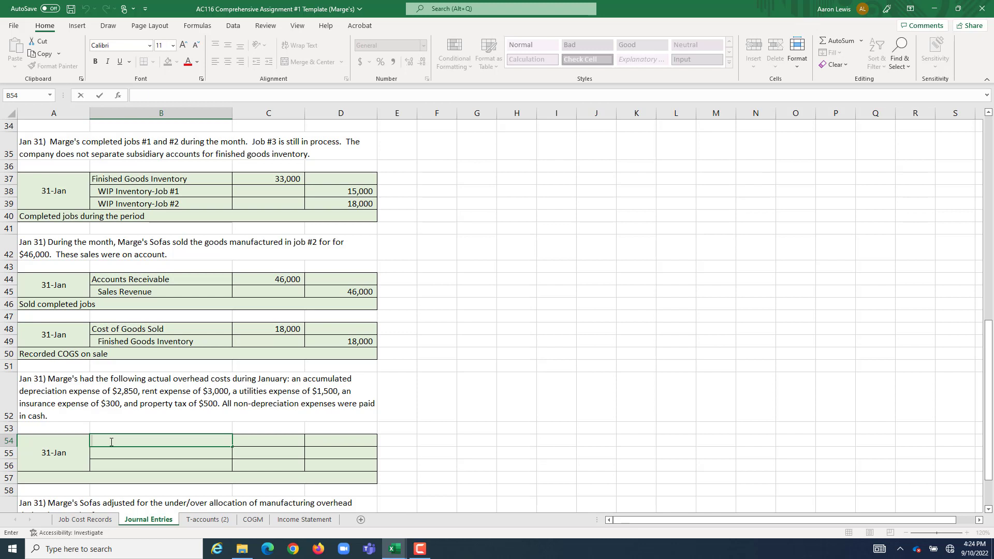
Step: Enter Manufacturing Overhead with an 8,150 debit on the overhead entry's first line
type("Manufacturing Overhead")
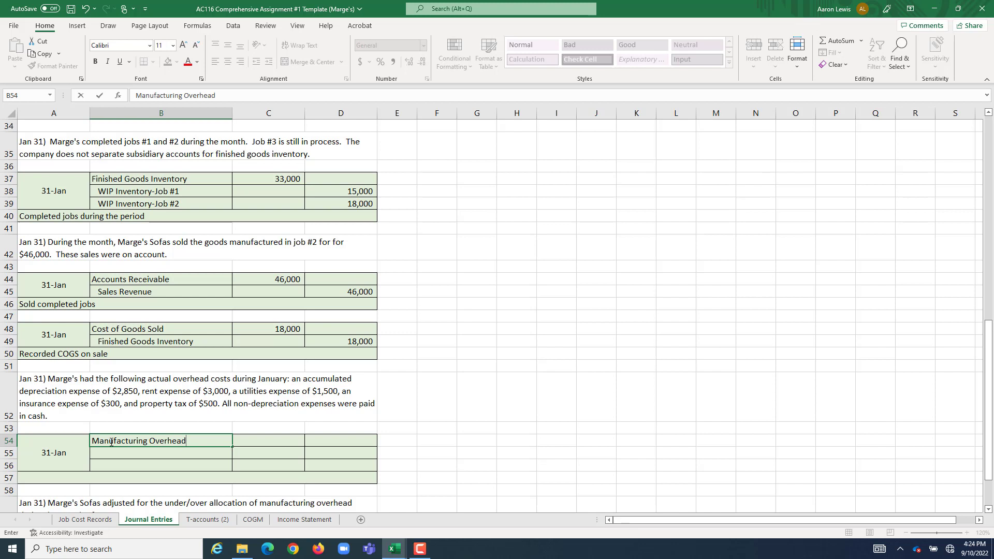
left_click(269, 437)
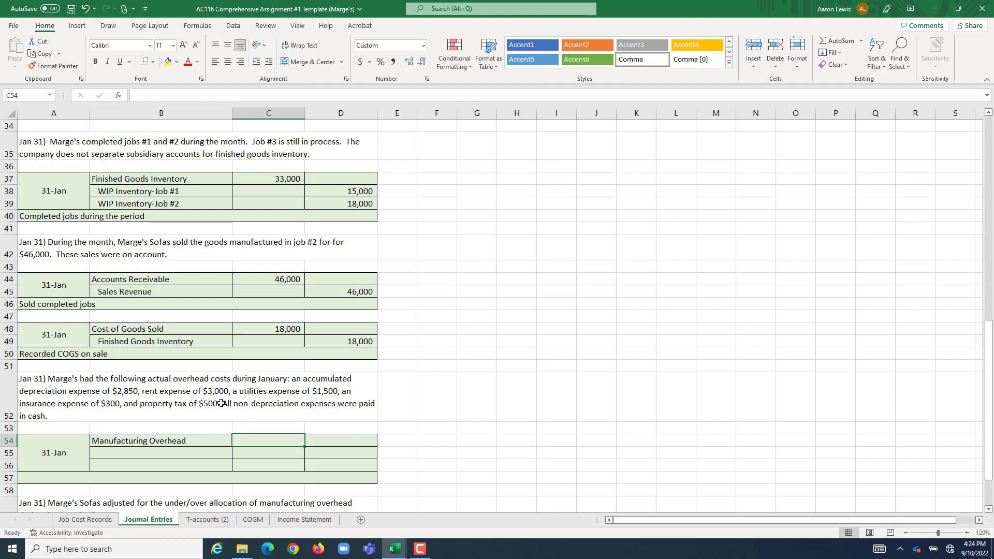
type("8,15")
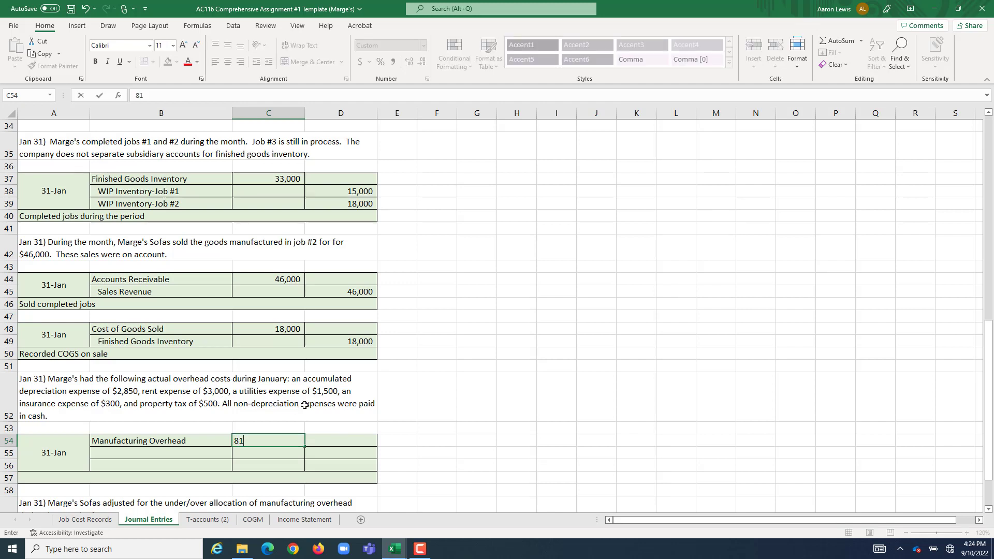
type("0")
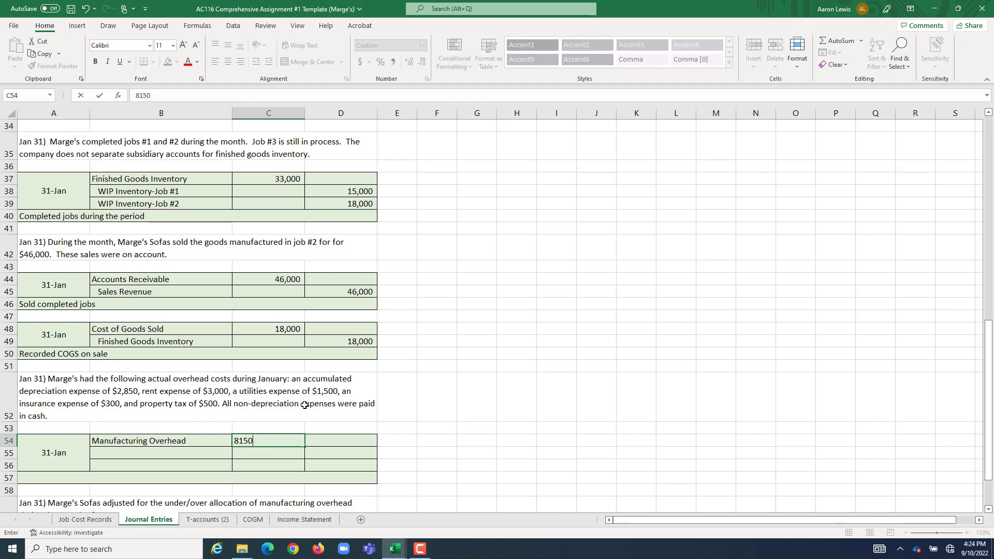
left_click(489, 467)
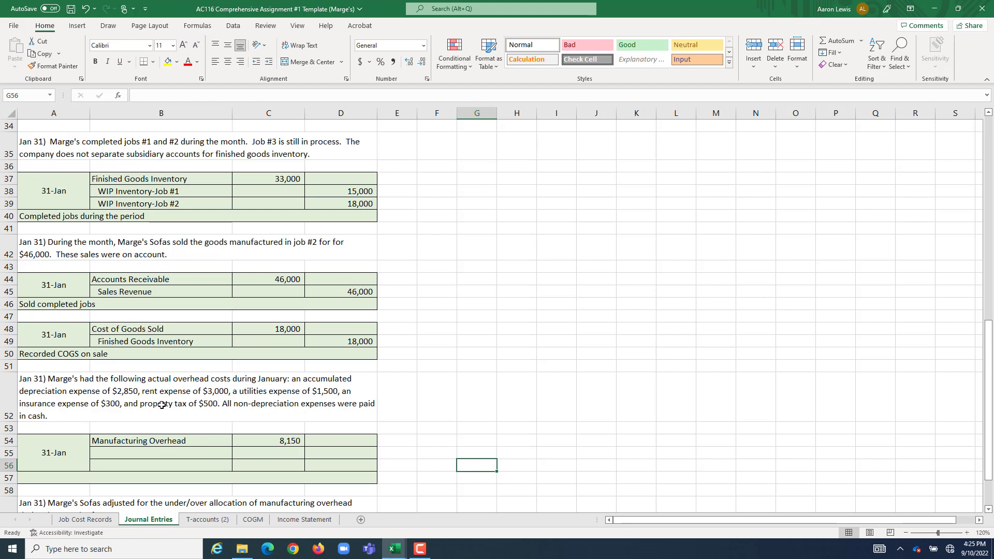
Step: Credit Accumulated Depreciation 2,850 on the overhead entry's second line
left_click(141, 454)
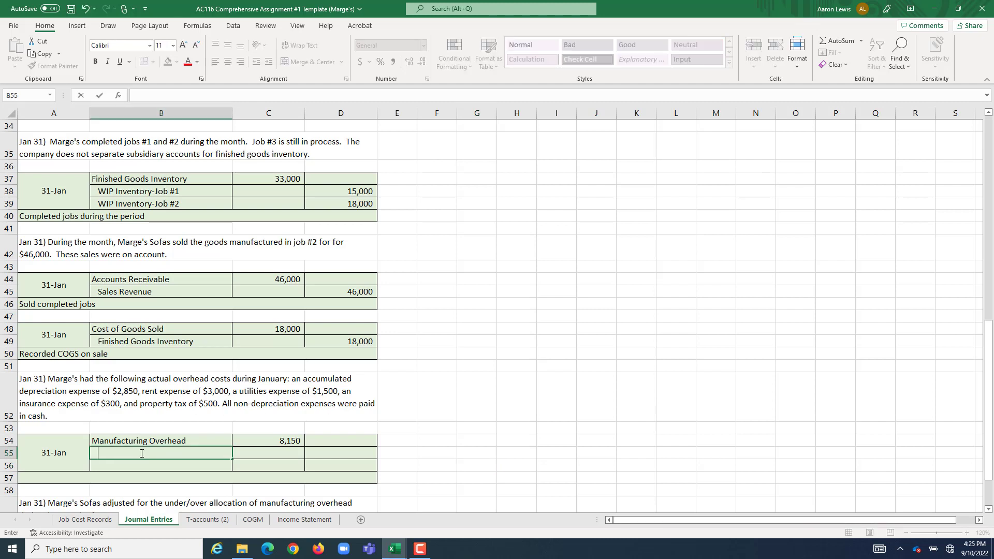
type("Accumula")
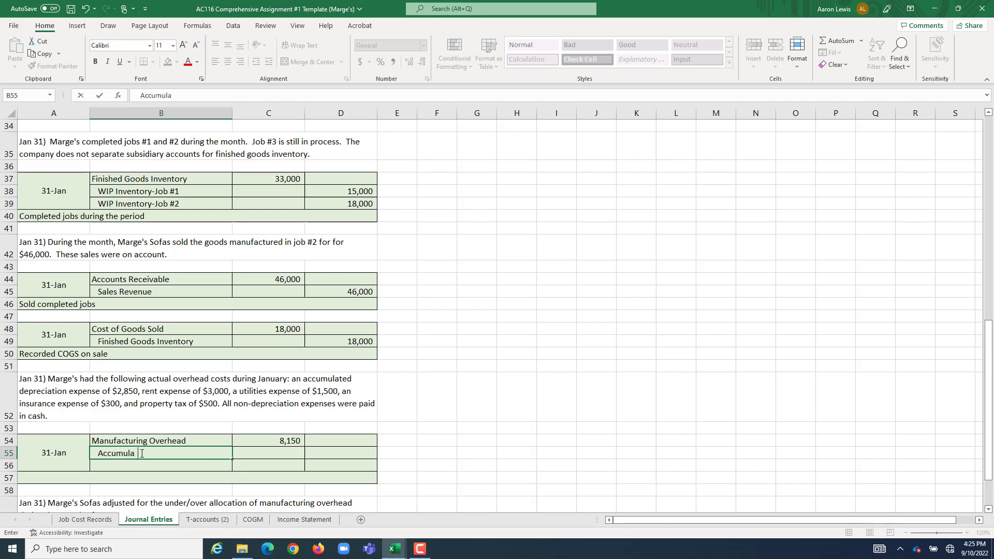
type("ted Depreciation")
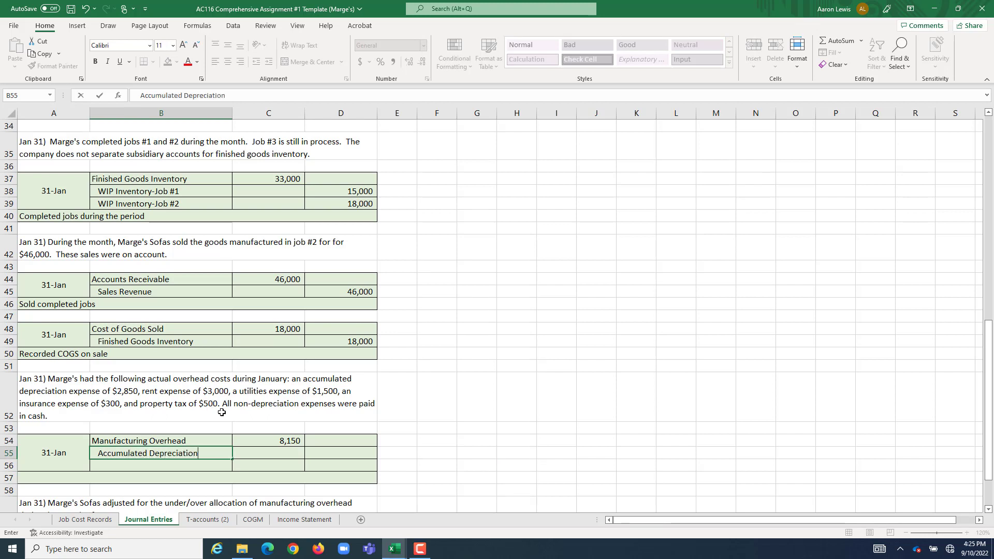
left_click(332, 454)
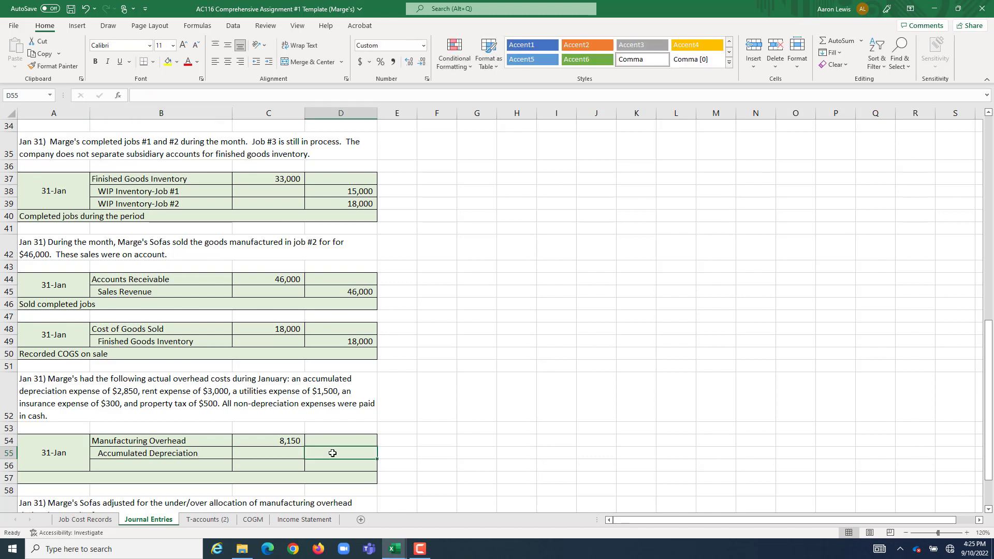
type("2,85")
type("0")
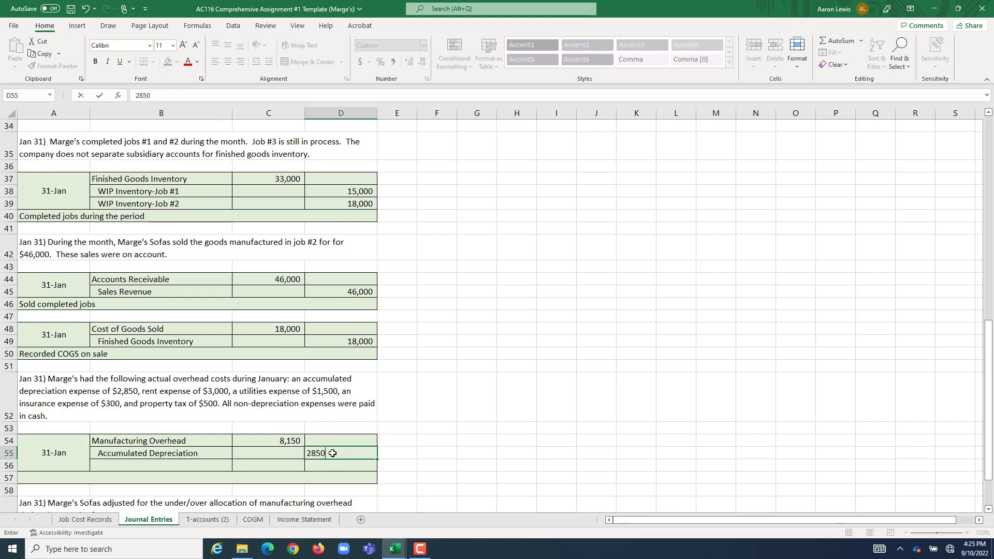
left_click(467, 448)
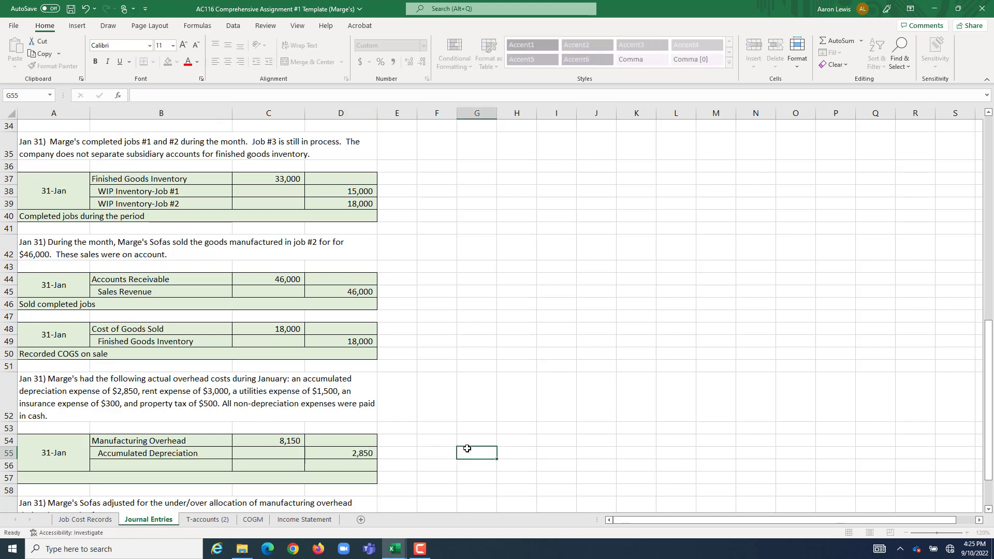
Step: Credit Cash with the formula =C54-D55, giving 5,300
left_click(193, 465)
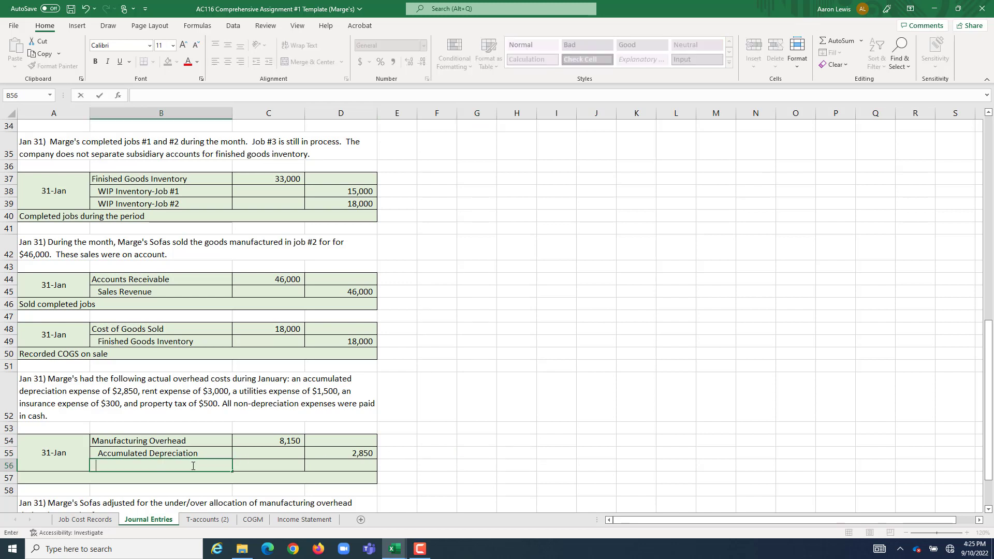
type("Cash")
left_click(346, 466)
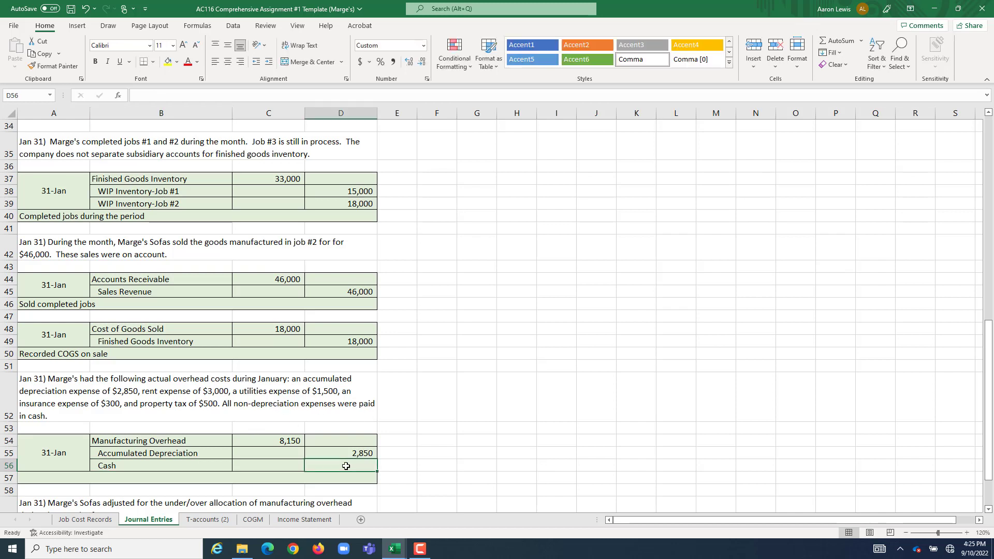
type("=")
left_click(281, 441)
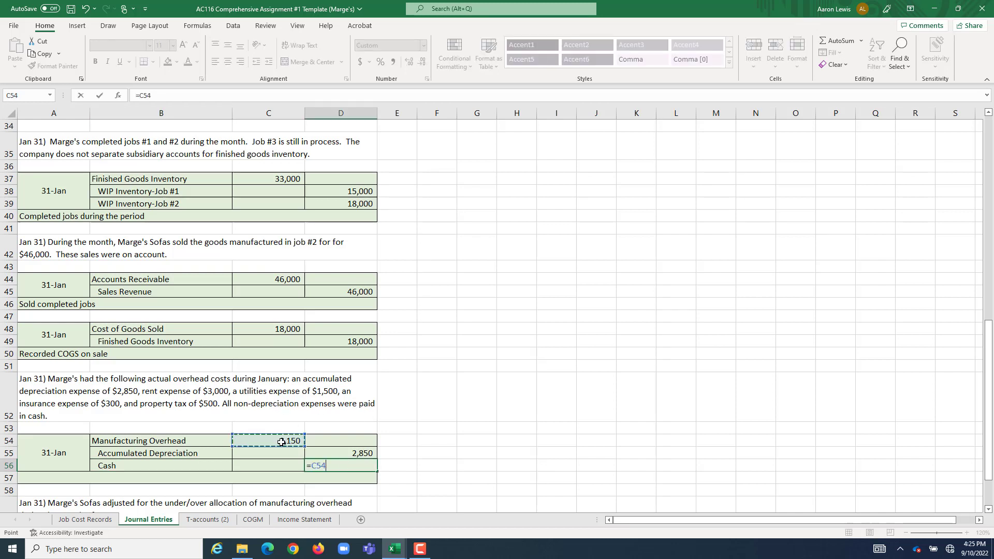
type("-")
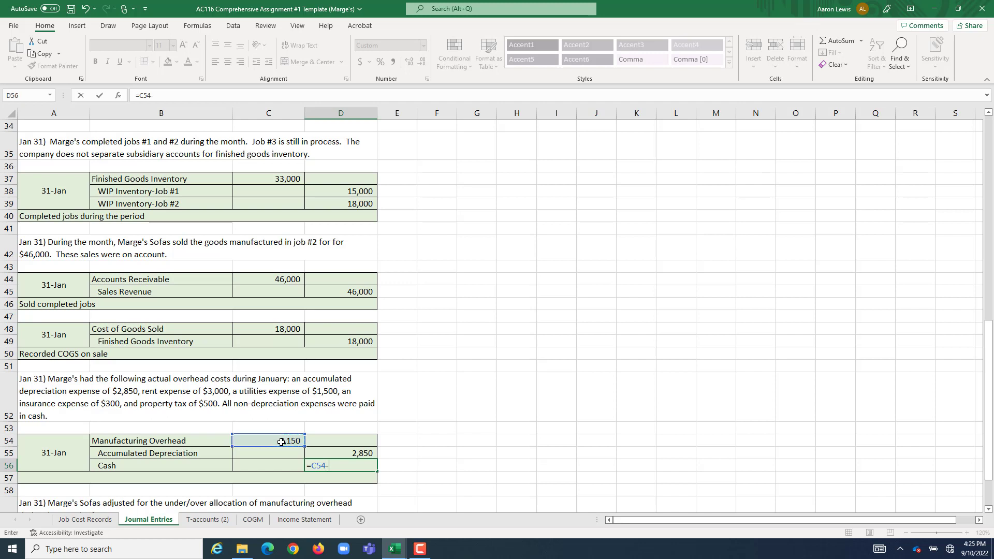
left_click(332, 454)
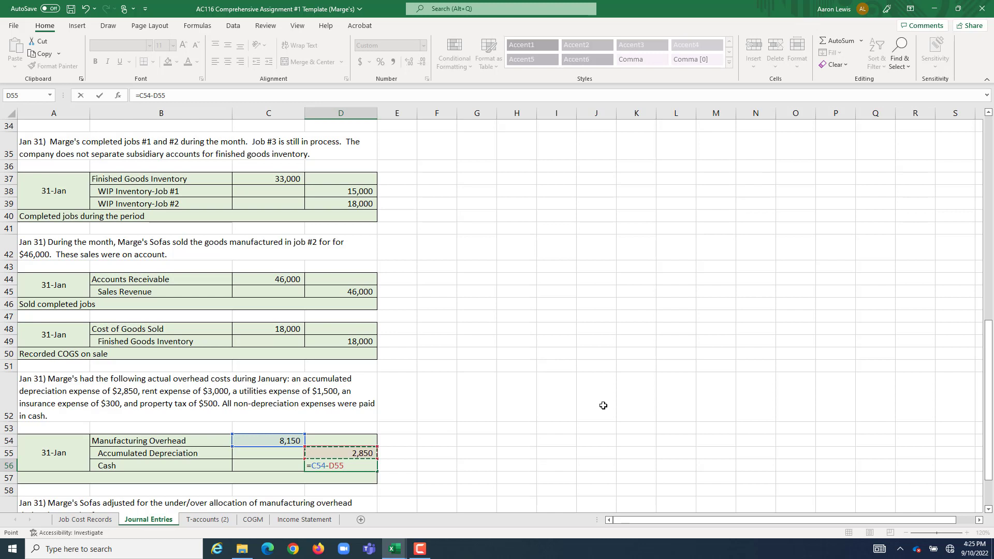
key("Return")
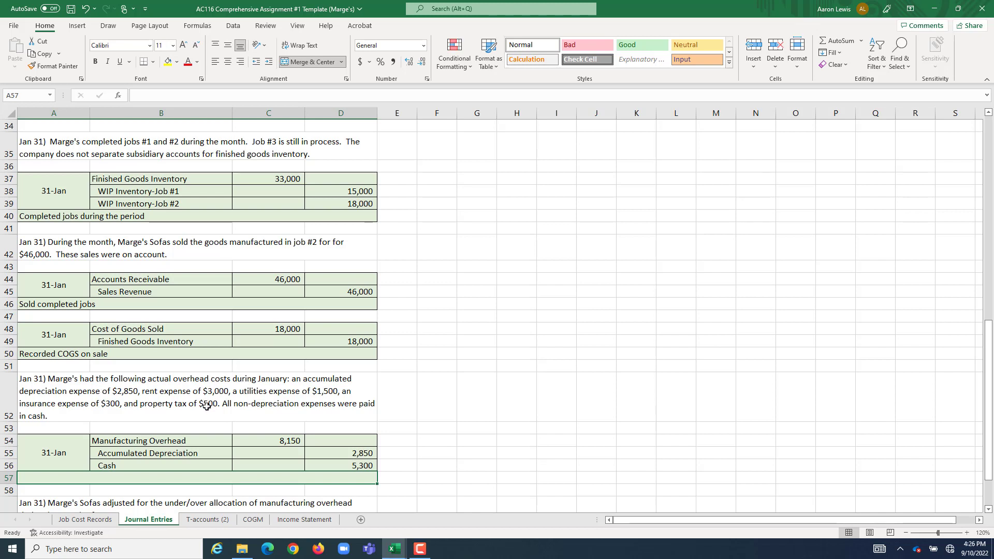
Step: Add the note 'Recorded actual overhead costs' in A57 under the overhead entry
double_click(82, 477)
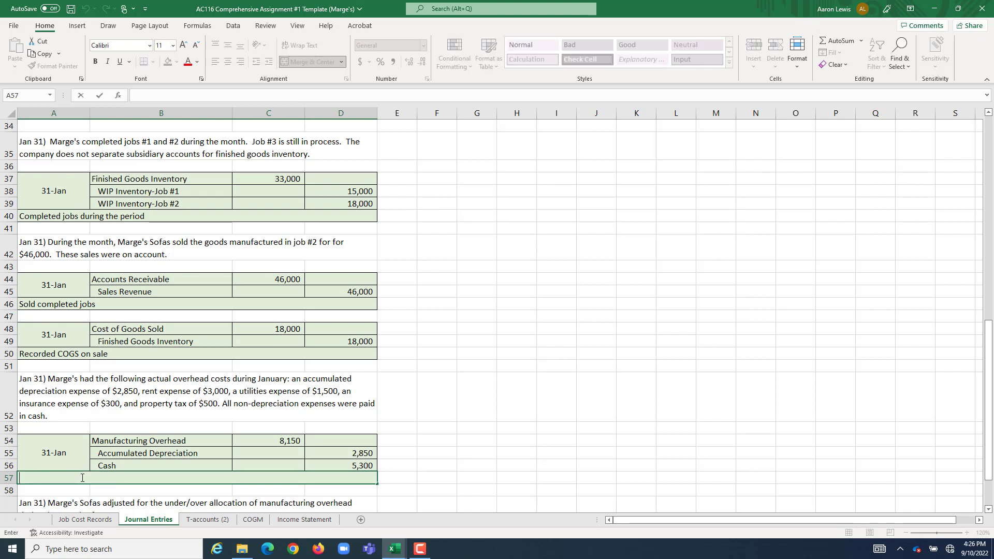
type("Recorde")
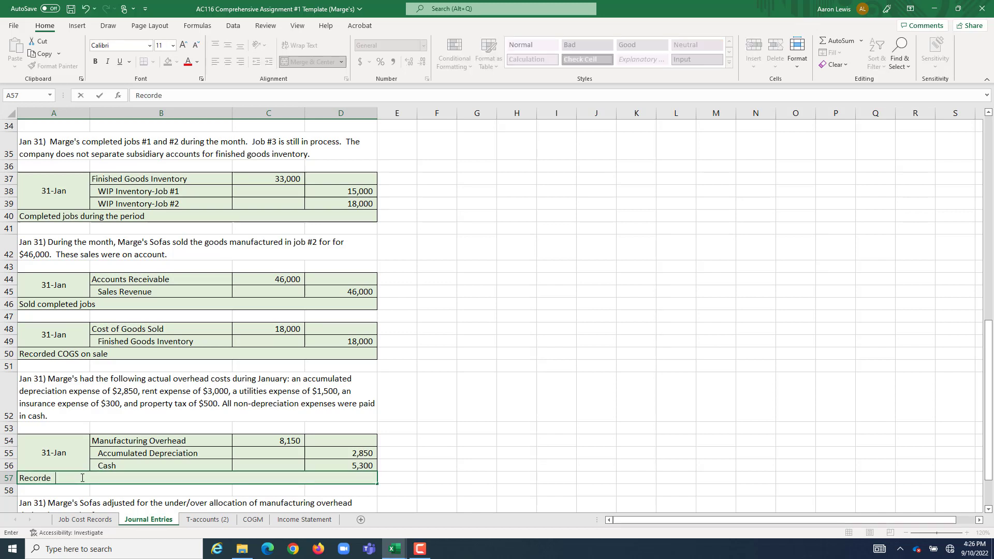
type("d actual overhead")
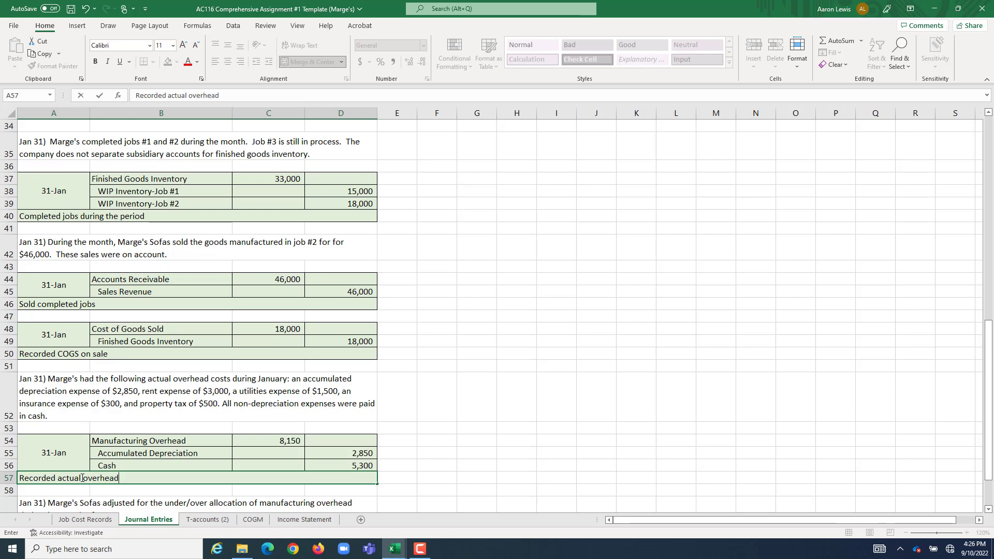
type(" costs")
left_click(437, 462)
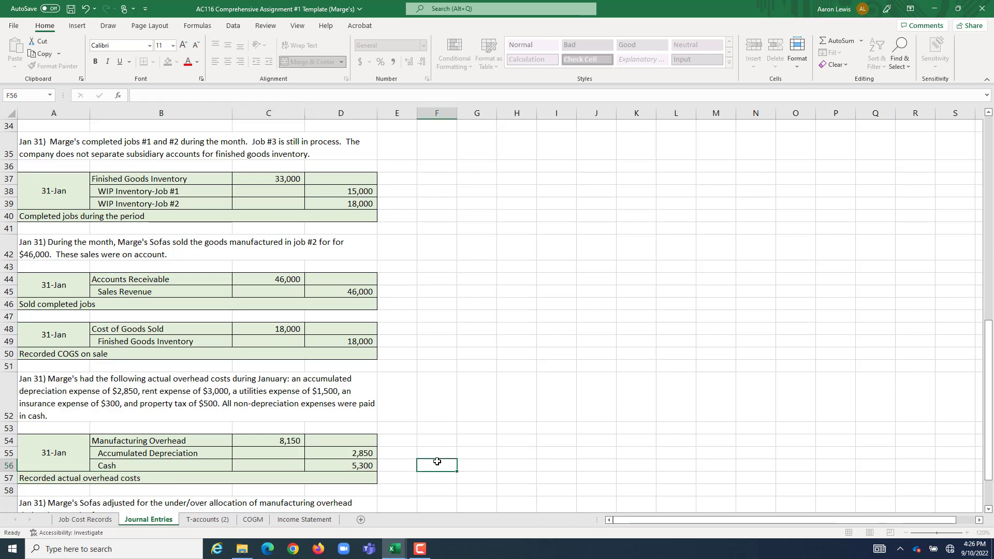
left_click_drag(987, 476, 987, 499)
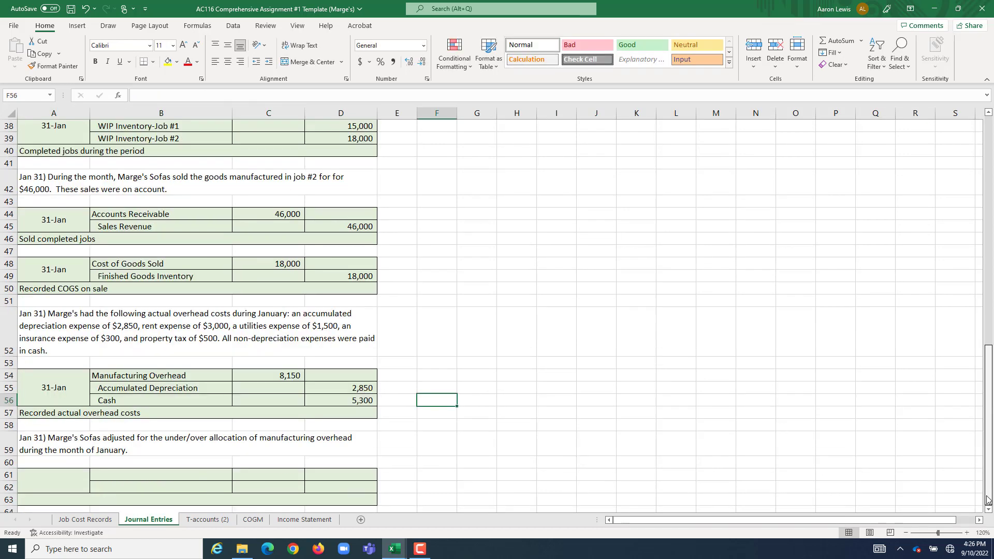